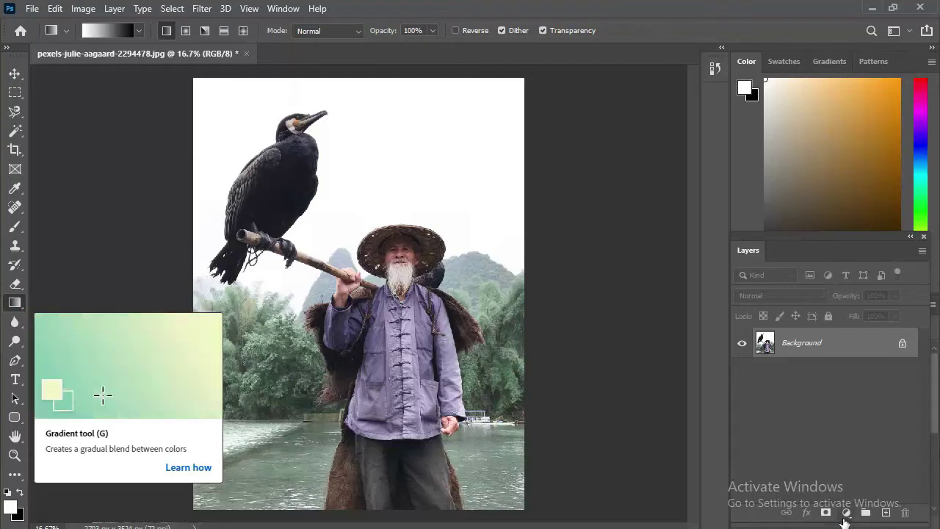
# Fill the picture with a diagonal gradient, black at top-left fading to white at bottom-right
pyautogui.click(846, 513)
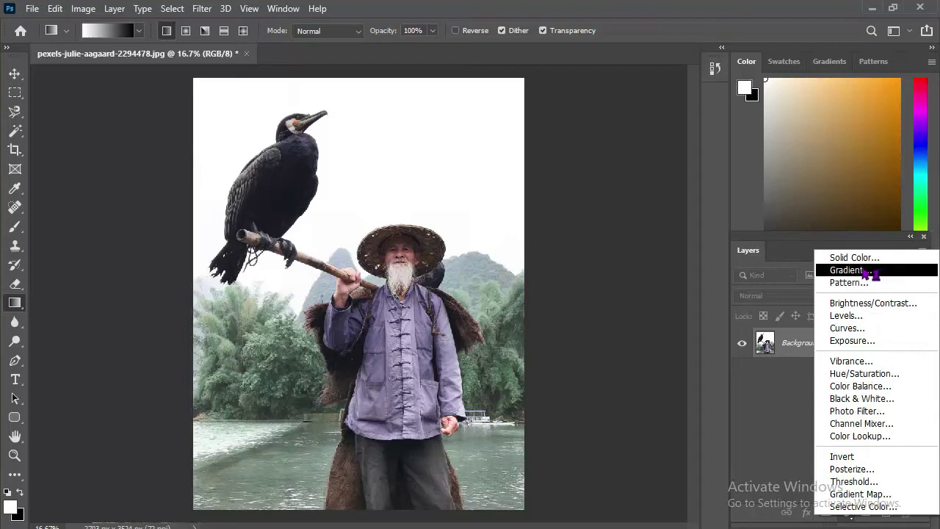
pyautogui.click(149, 7)
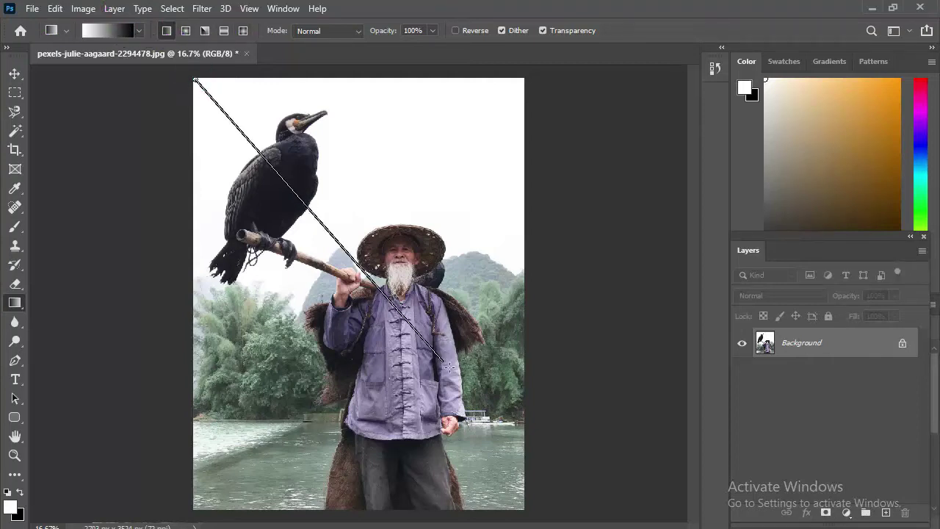
pyautogui.moveTo(196, 79); pyautogui.dragTo(457, 373)
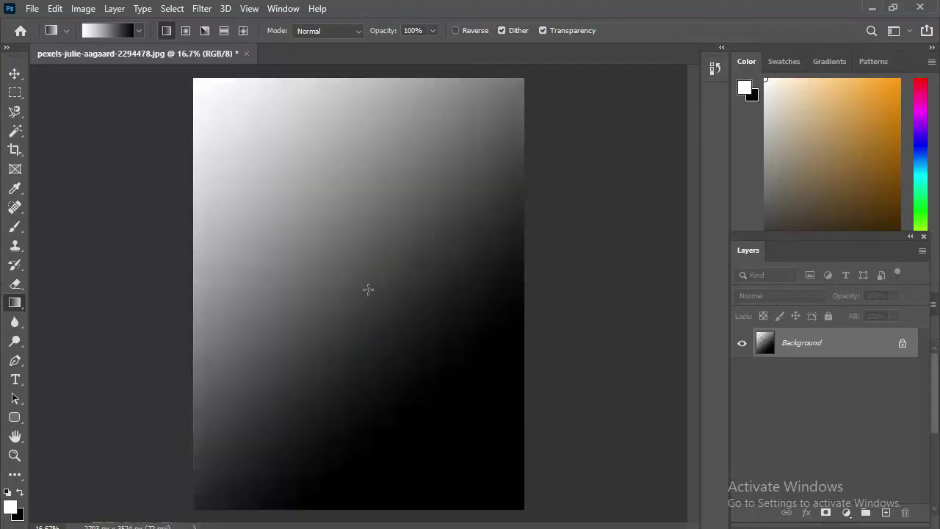
pyautogui.moveTo(266, 158); pyautogui.dragTo(372, 302)
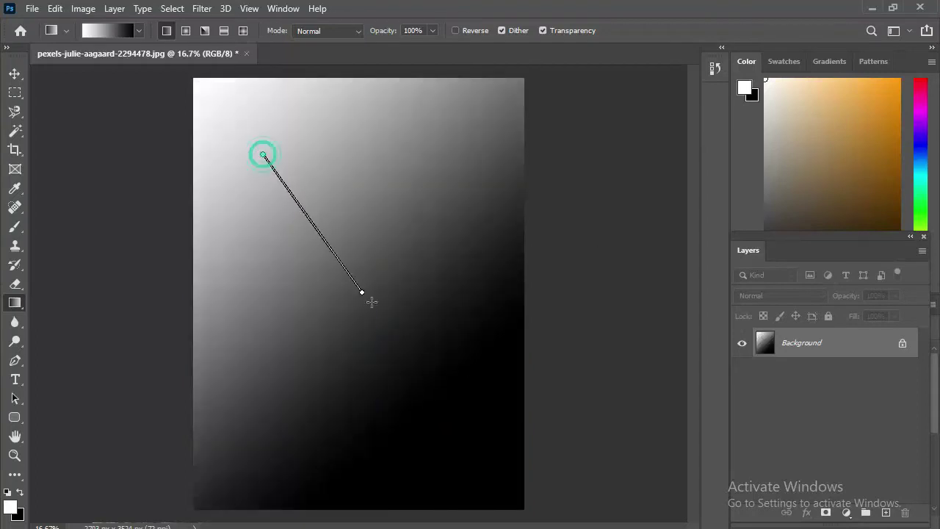
pyautogui.moveTo(485, 465); pyautogui.dragTo(245, 110)
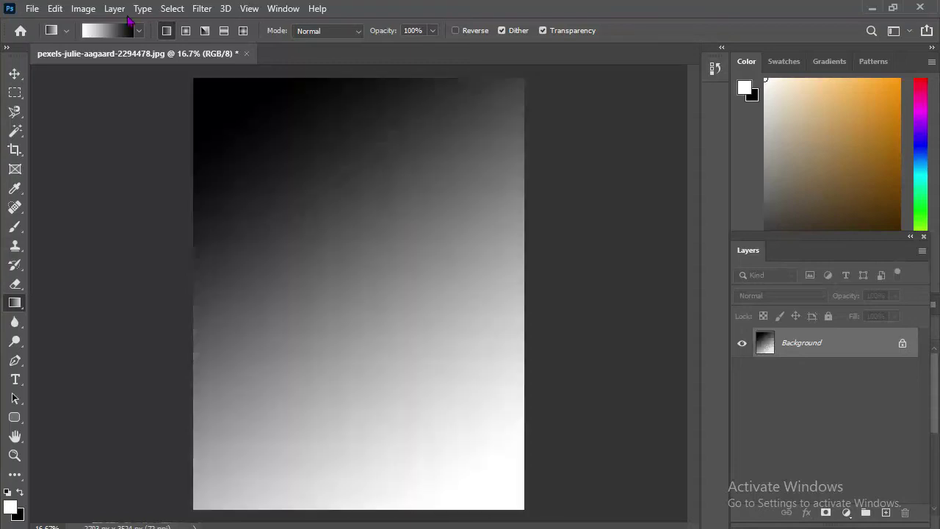
pyautogui.click(138, 31)
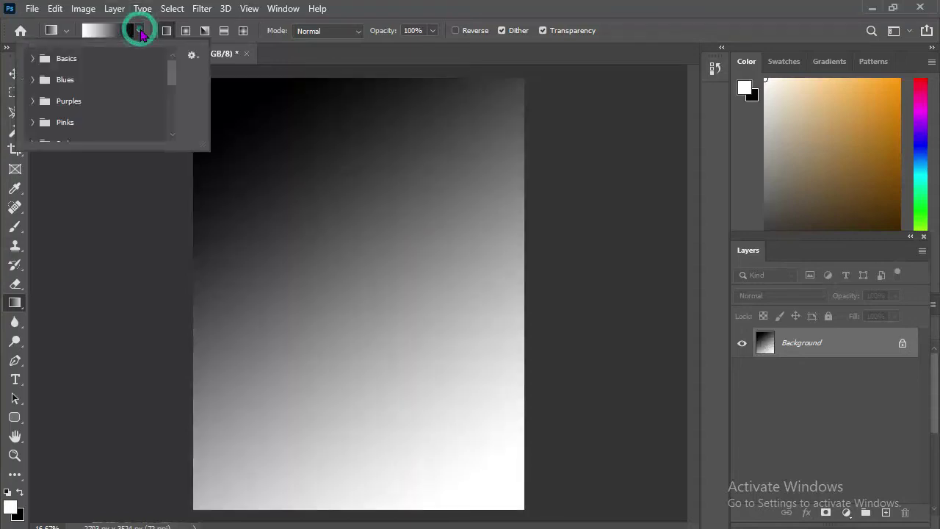
# Apply a light-blue Blues preset gradient and redraw it vertically, light at the top
pyautogui.click(38, 80)
pyautogui.doubleClick(76, 99)
pyautogui.moveTo(235, 127)
pyautogui.mouseDown()
pyautogui.moveTo(409, 374)
pyautogui.moveTo(476, 415)
pyautogui.mouseUp()
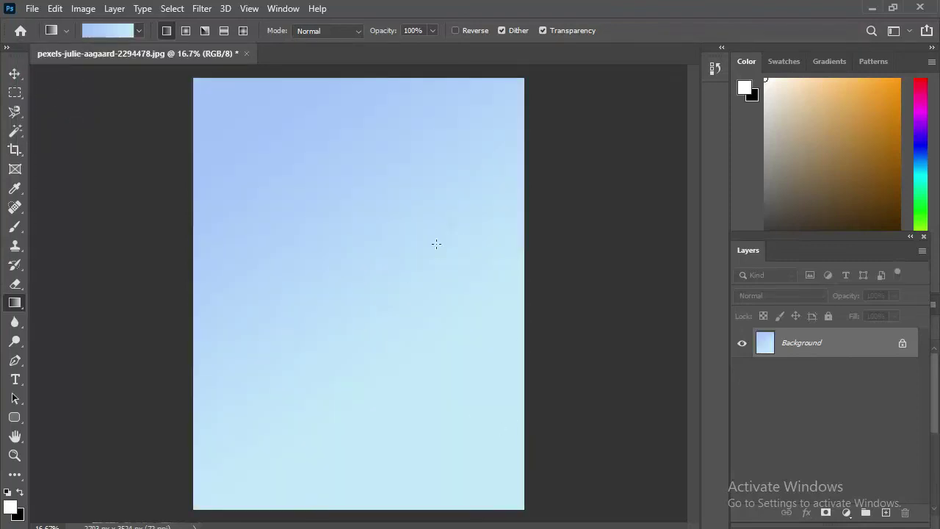
pyautogui.moveTo(464, 212); pyautogui.dragTo(404, 269)
pyautogui.moveTo(346, 398); pyautogui.dragTo(348, 254)
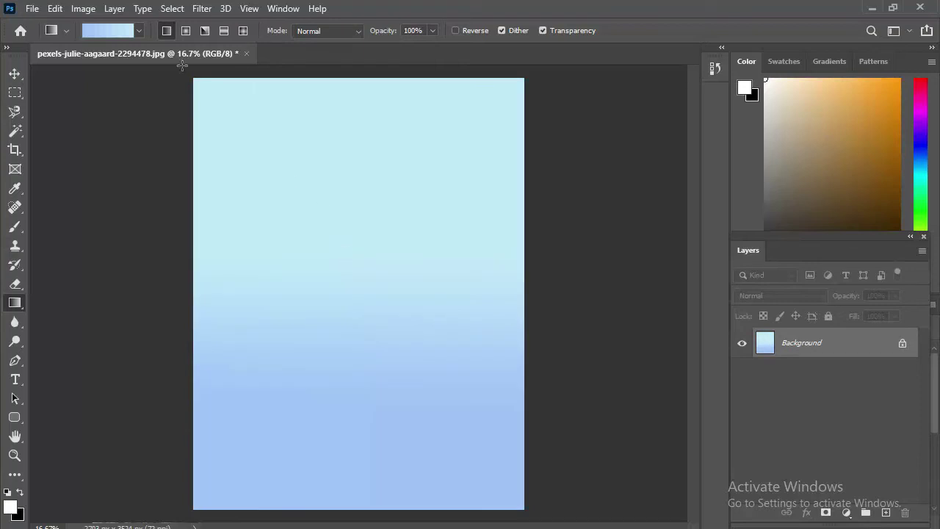
# Switch to a radial gradient and refill the canvas with a purple-blue Blues preset
pyautogui.click(186, 31)
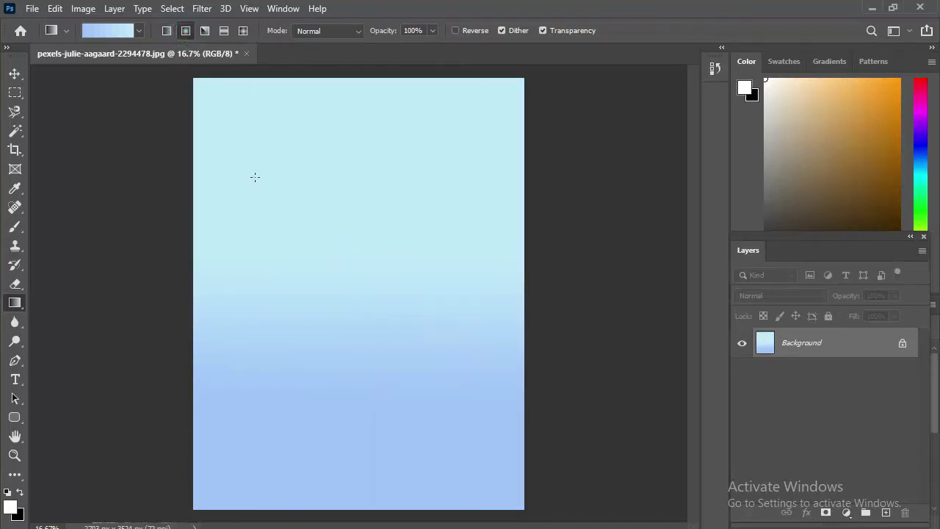
pyautogui.moveTo(255, 178); pyautogui.dragTo(455, 441)
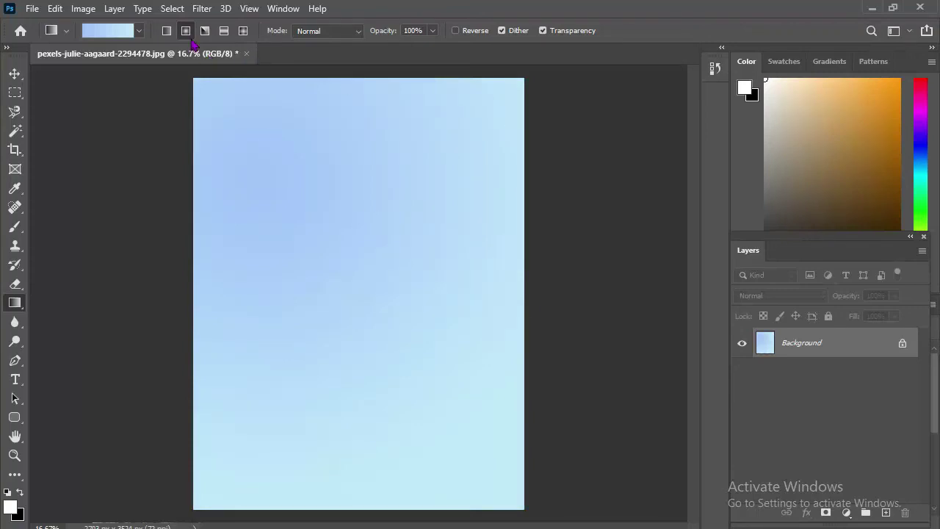
pyautogui.click(138, 32)
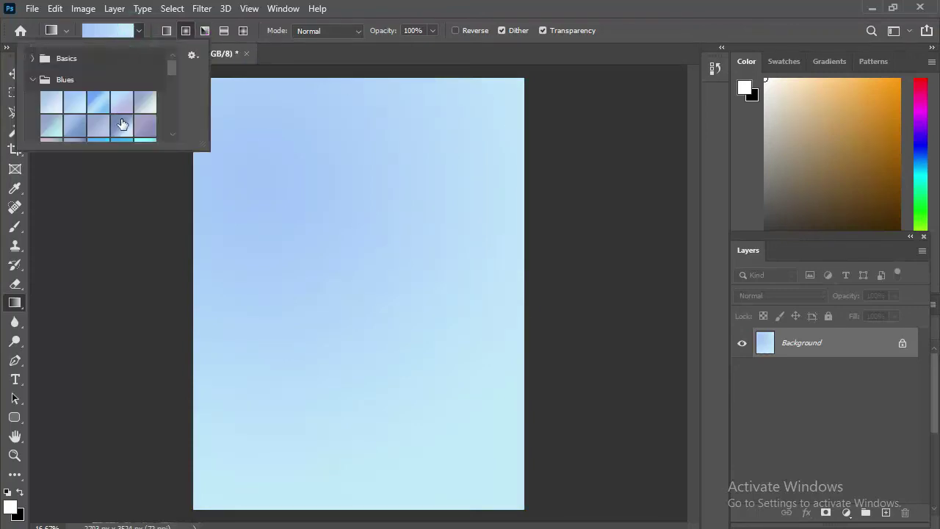
pyautogui.click(144, 123)
pyautogui.moveTo(315, 139)
pyautogui.mouseDown()
pyautogui.moveTo(340, 206)
pyautogui.moveTo(485, 465)
pyautogui.mouseUp()
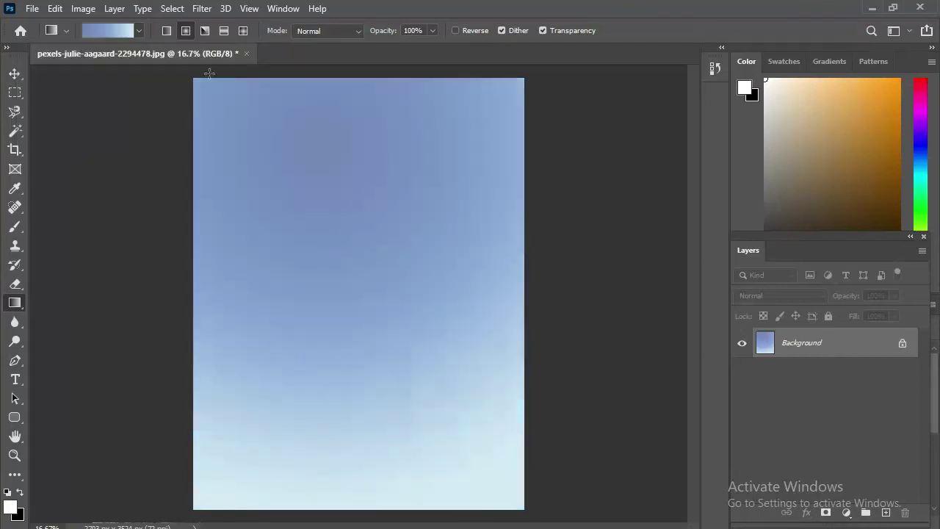
pyautogui.click(205, 30)
# Draw an angle gradient from near the top-left, trying Multiply and Color Dodge before returning to Normal
pyautogui.moveTo(249, 138); pyautogui.dragTo(458, 416)
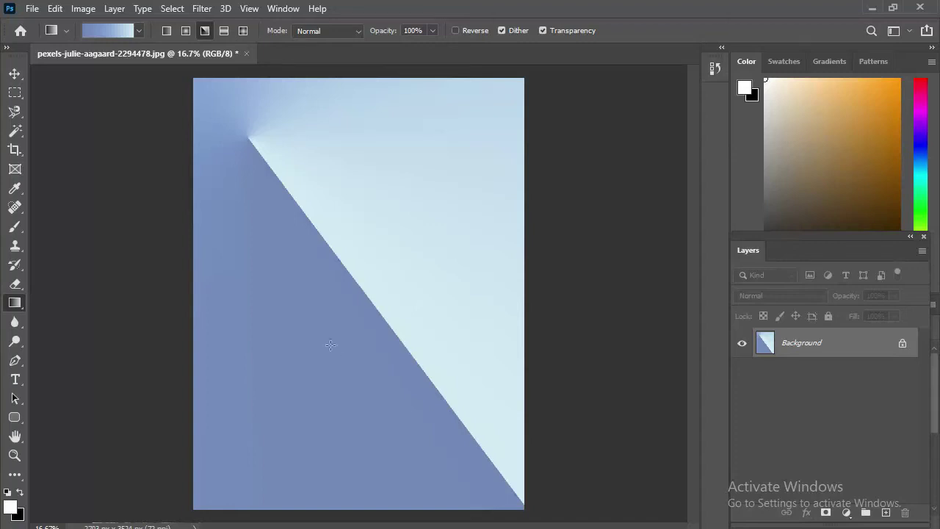
pyautogui.click(349, 31)
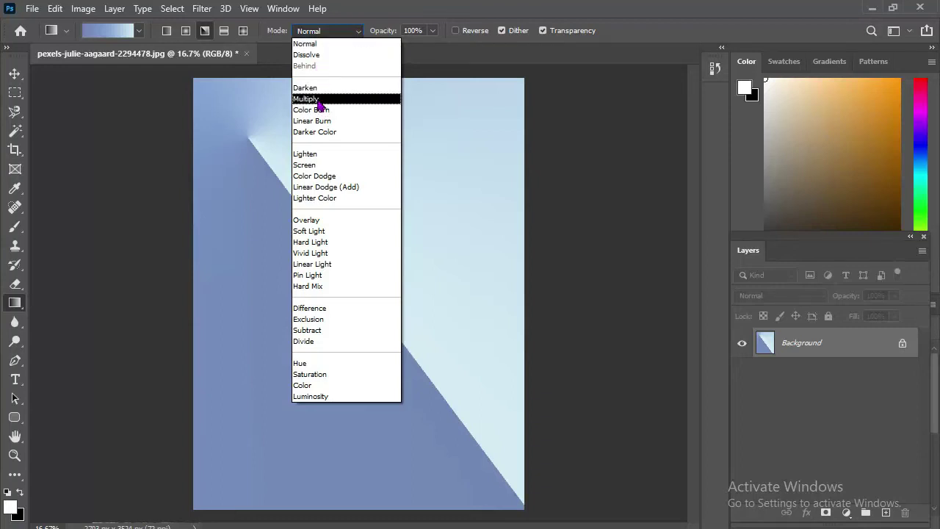
pyautogui.click(319, 99)
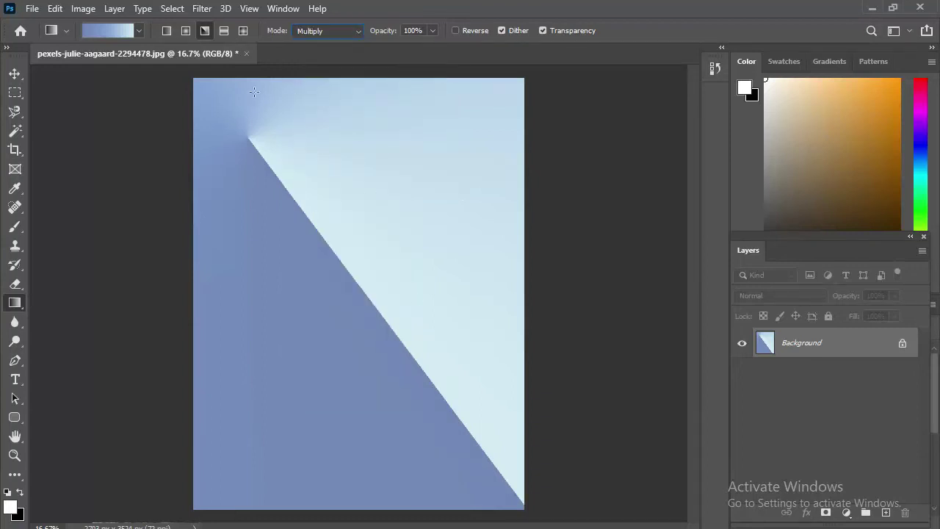
pyautogui.click(342, 32)
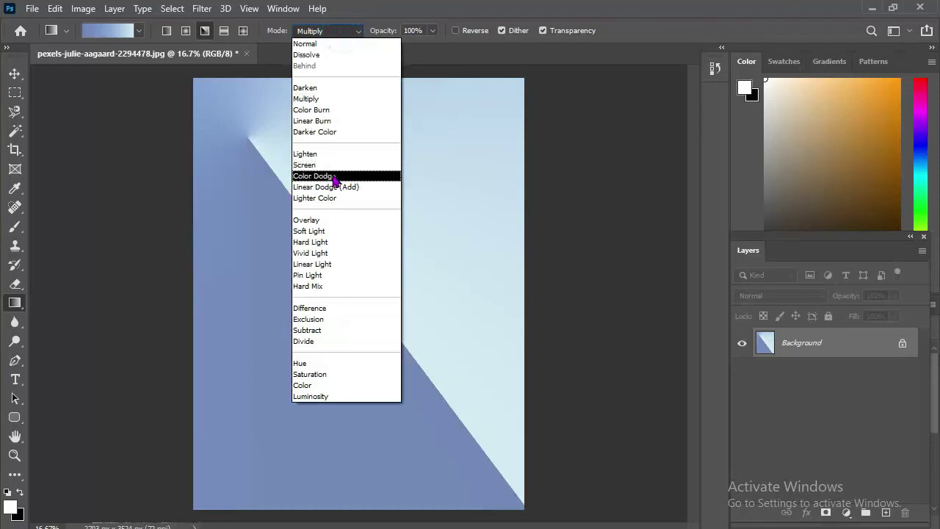
pyautogui.click(334, 178)
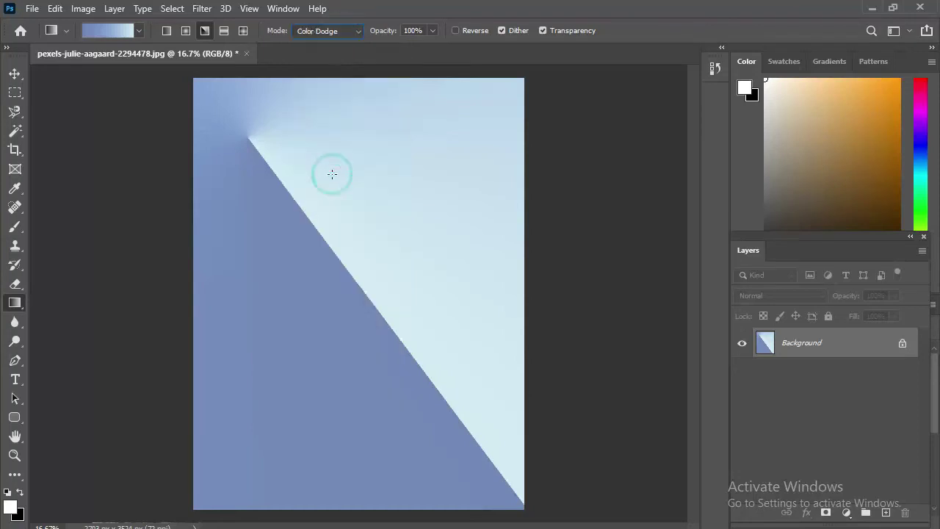
pyautogui.click(342, 31)
pyautogui.click(224, 30)
# Try a reflected gradient along several horizontal and diagonal directions
pyautogui.moveTo(212, 229); pyautogui.dragTo(559, 180)
pyautogui.moveTo(321, 184); pyautogui.dragTo(338, 338)
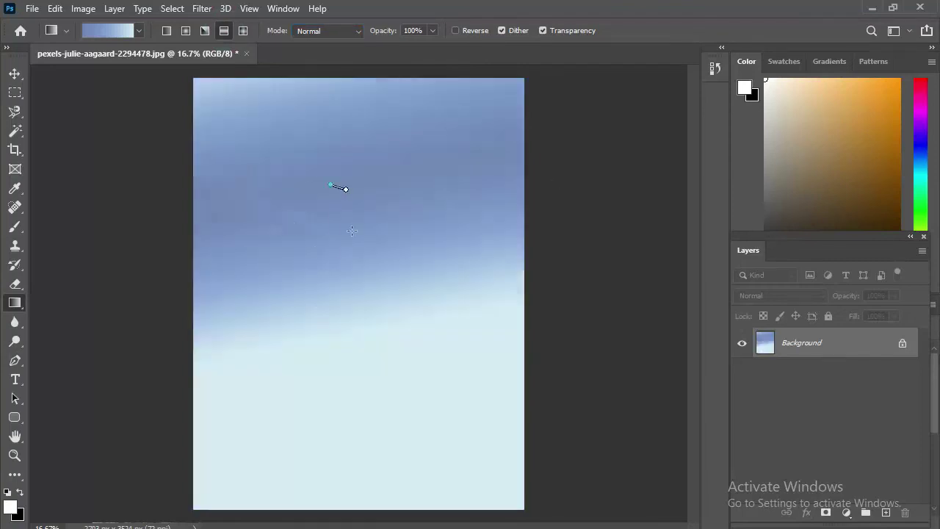
pyautogui.moveTo(346, 190); pyautogui.dragTo(317, 241)
pyautogui.moveTo(346, 168)
pyautogui.mouseDown()
pyautogui.moveTo(422, 357)
pyautogui.moveTo(403, 320)
pyautogui.mouseUp()
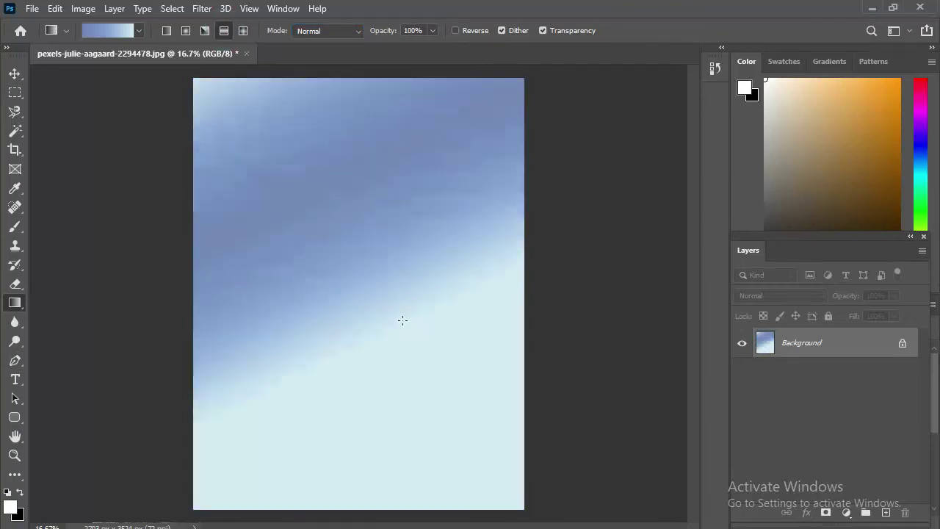
# Try diamond gradients at several positions, then reopen the original cormorant-fisherman photo
pyautogui.click(243, 30)
pyautogui.moveTo(264, 185); pyautogui.dragTo(399, 313)
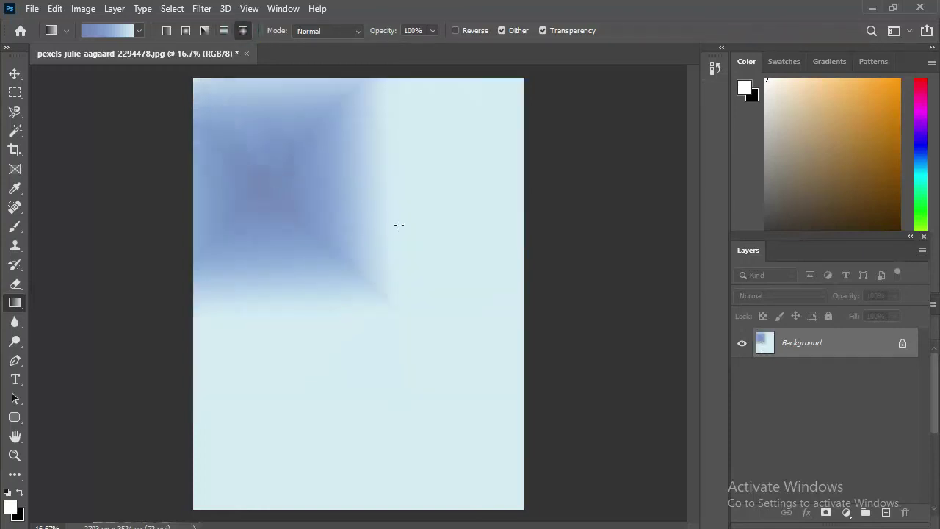
pyautogui.moveTo(390, 392); pyautogui.dragTo(336, 367)
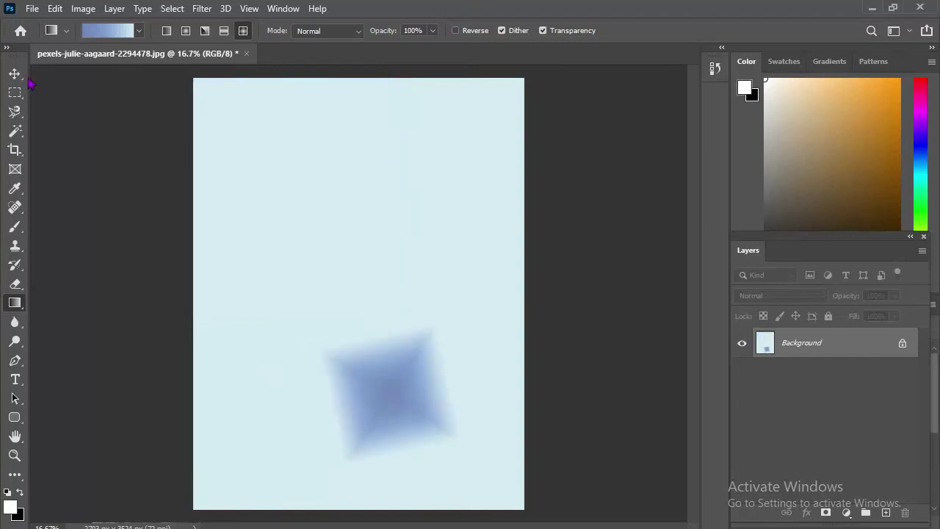
pyautogui.moveTo(288, 134)
pyautogui.mouseDown()
pyautogui.moveTo(417, 209)
pyautogui.moveTo(374, 250)
pyautogui.mouseUp()
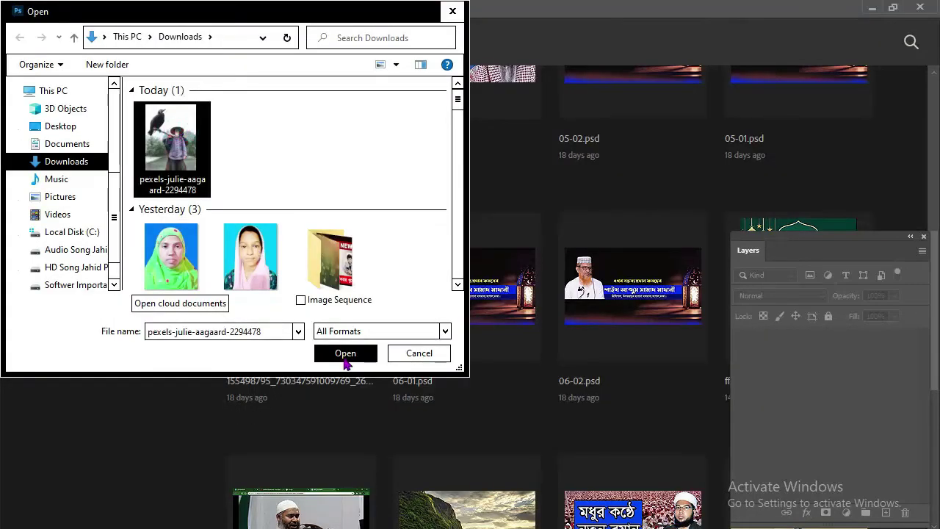
pyautogui.click(345, 358)
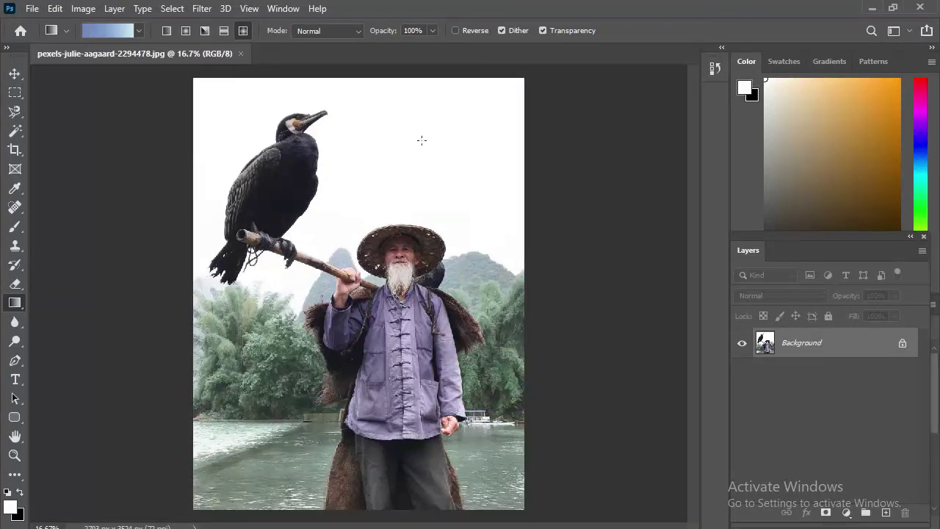
# Quick-select the white sky around the cormorant and fisherman, including the gap above the treeline
pyautogui.click(15, 131)
pyautogui.rightClick(15, 130)
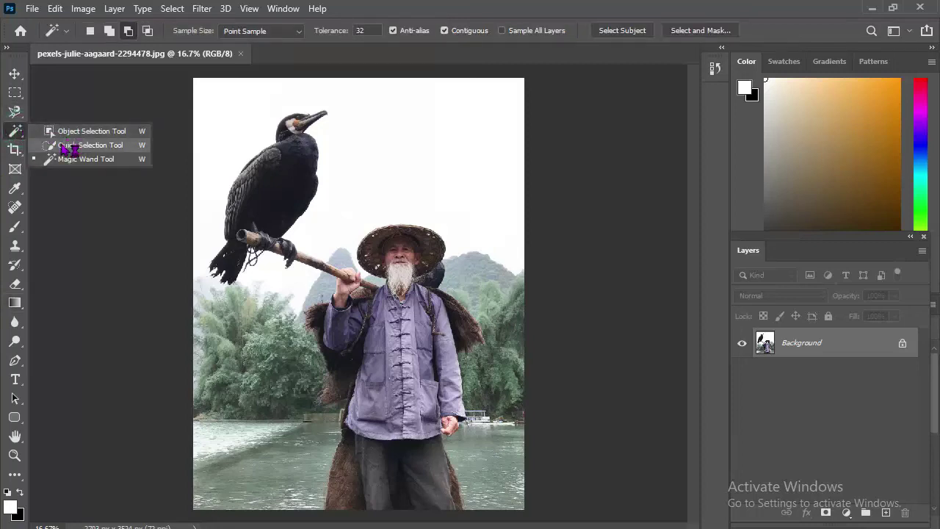
pyautogui.click(70, 145)
pyautogui.moveTo(205, 215); pyautogui.dragTo(220, 130)
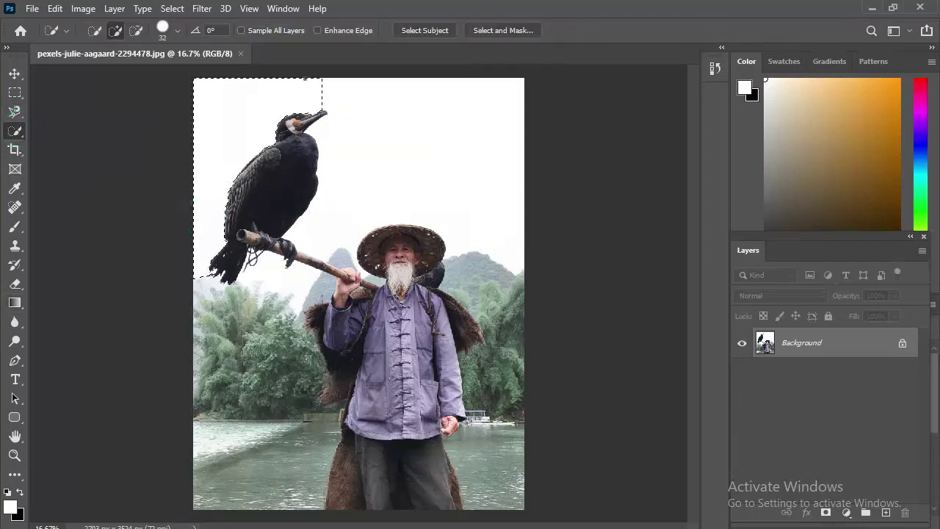
pyautogui.moveTo(421, 181); pyautogui.dragTo(372, 190)
pyautogui.moveTo(287, 283); pyautogui.dragTo(279, 297)
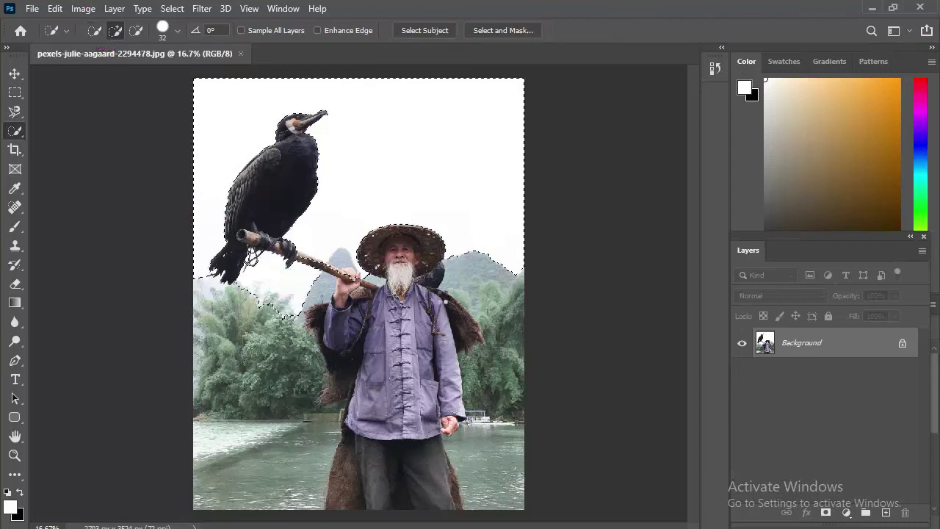
pyautogui.doubleClick(787, 346)
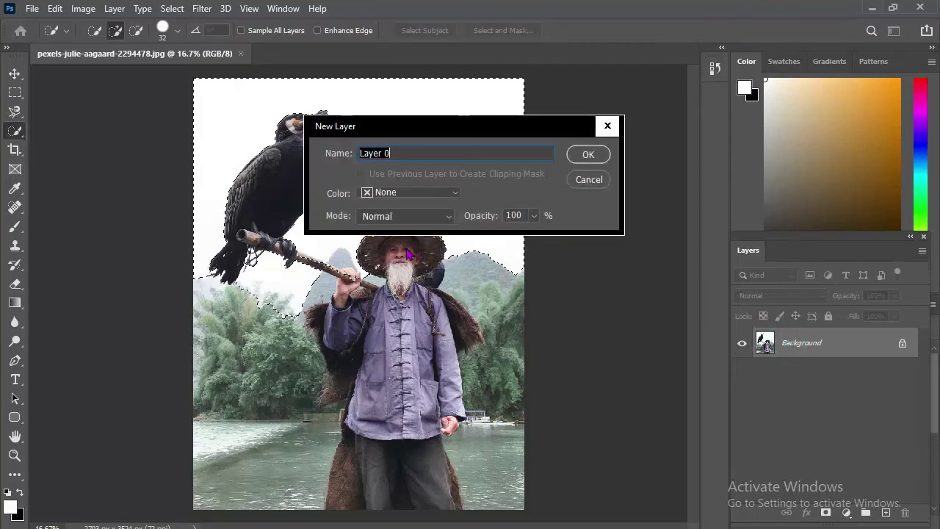
# Unlock the background as Layer 0, copy the sky to Layer 1, and fill it with the blue gradient
pyautogui.press('Return')
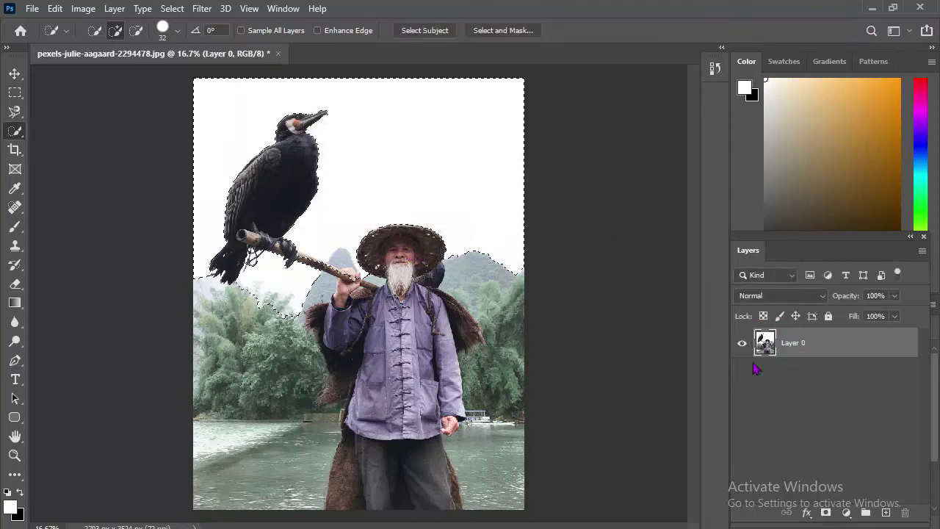
pyautogui.hotkey('ctrl', 'j')
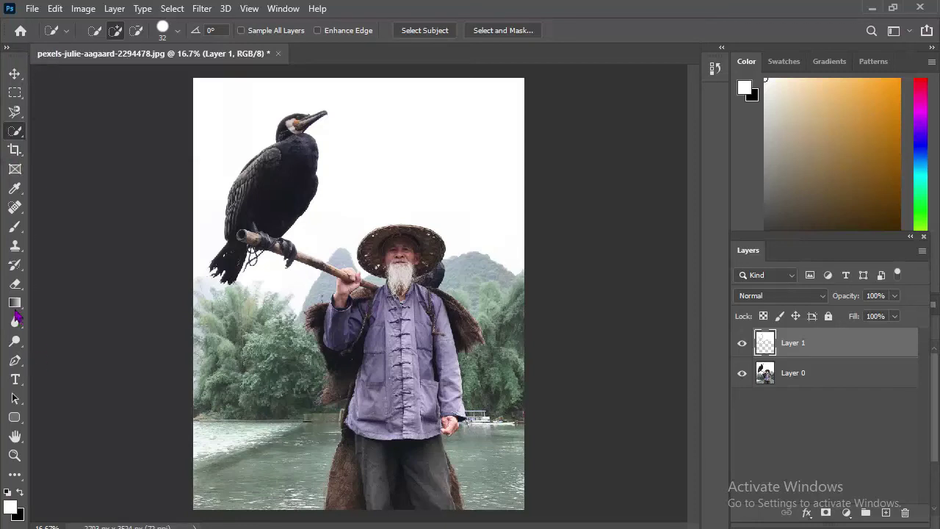
pyautogui.click(16, 303)
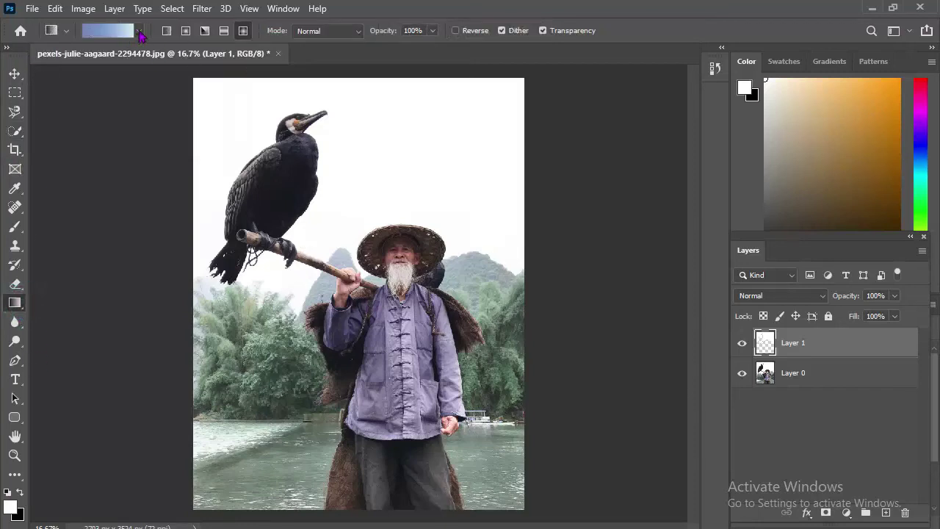
pyautogui.moveTo(349, 229); pyautogui.dragTo(348, 91)
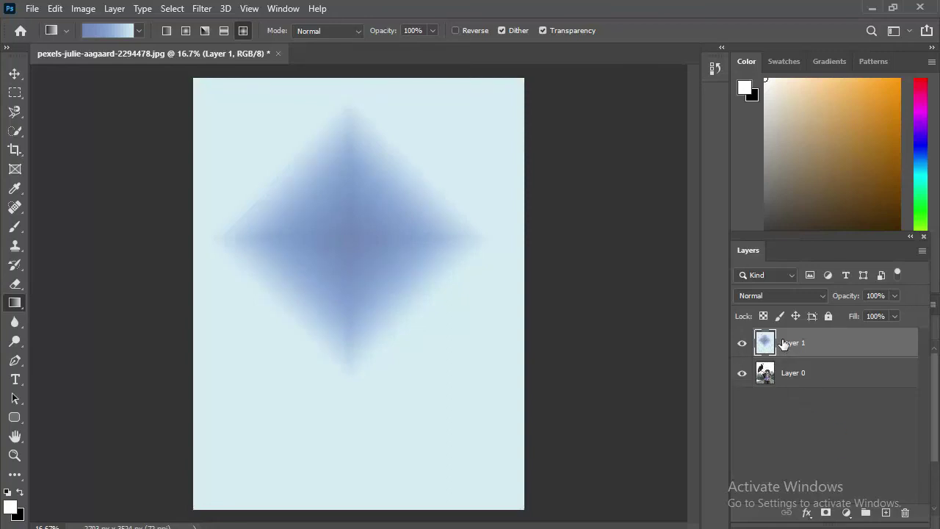
# Hide the gradient layer and start quick-selecting the upper-right sky in the photo
pyautogui.moveTo(783, 346); pyautogui.dragTo(782, 376)
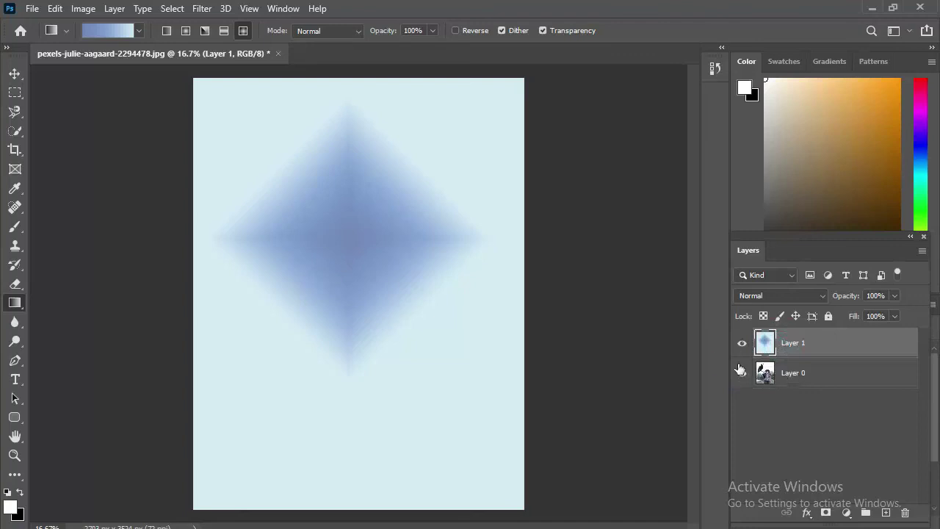
pyautogui.click(742, 342)
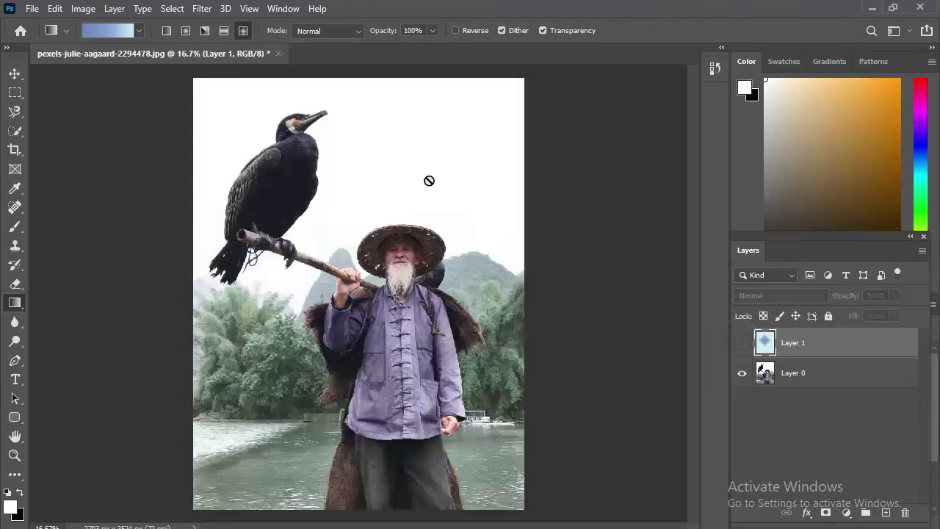
pyautogui.click(15, 131)
pyautogui.moveTo(403, 139); pyautogui.dragTo(489, 231)
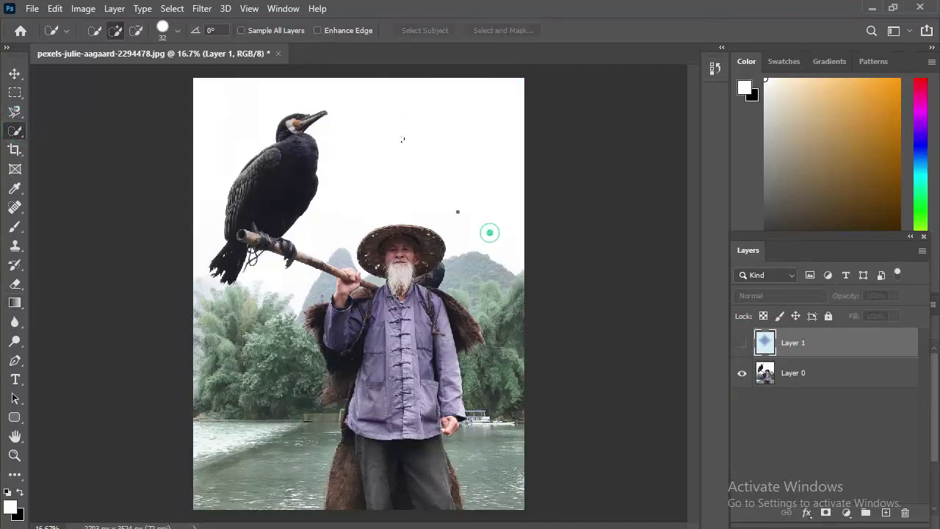
# On Layer 0, extend the selection over the remaining sky, delete it, and show Layer 1 again
pyautogui.click(792, 374)
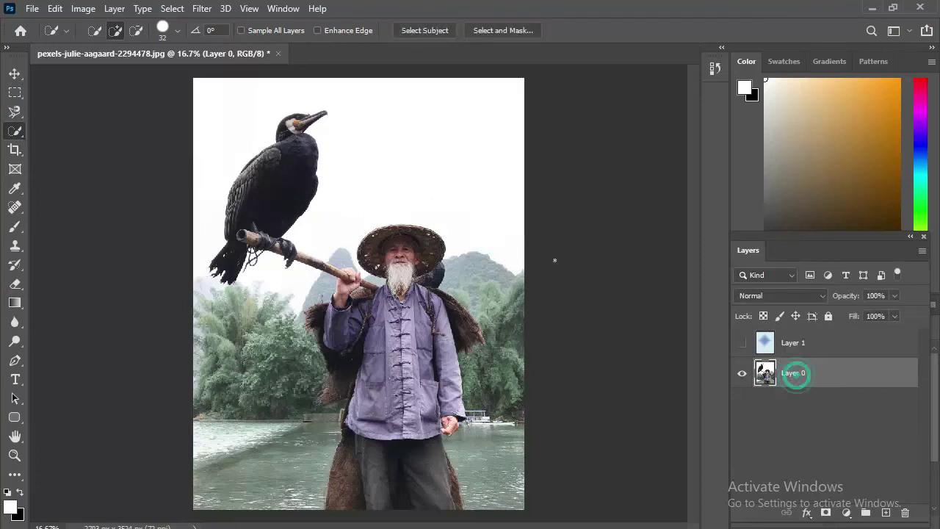
pyautogui.moveTo(499, 241); pyautogui.dragTo(362, 137)
pyautogui.moveTo(204, 120); pyautogui.dragTo(196, 186)
pyautogui.press('Delete')
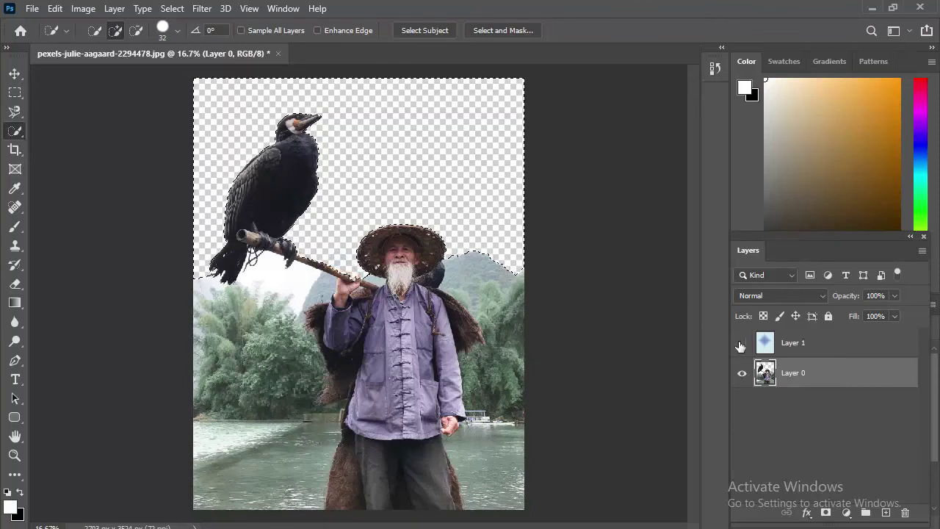
pyautogui.click(742, 343)
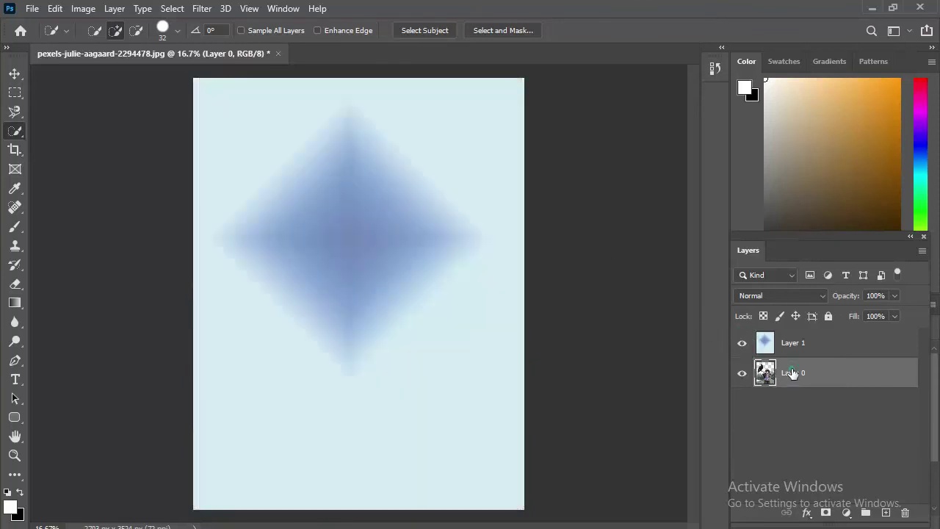
# Reorder the Layers panel so Layer 0 sits above the Layer 1 gradient
pyautogui.moveTo(793, 375)
pyautogui.mouseDown()
pyautogui.moveTo(791, 345)
pyautogui.moveTo(794, 387)
pyautogui.mouseUp()
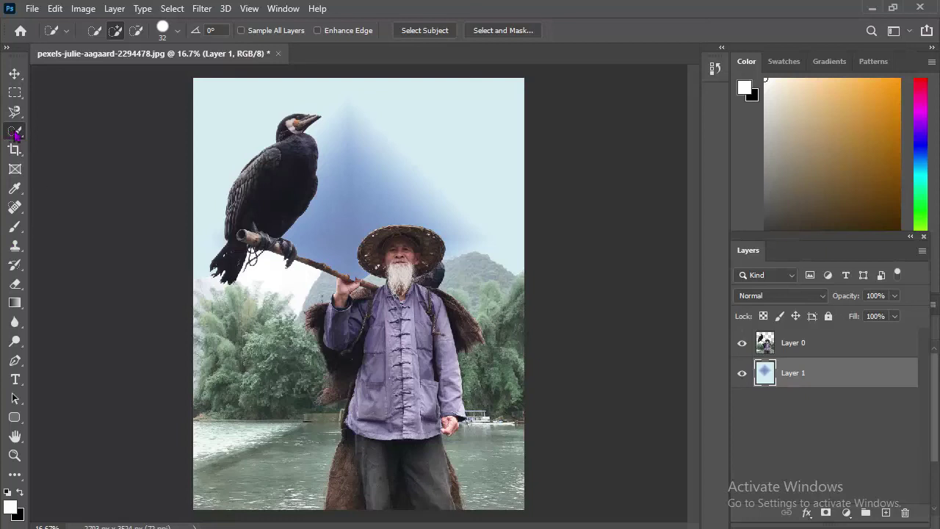
# Redraw the Layer 1 sky gradient repeatedly until it is darker blue at left fading pale rightward
pyautogui.click(15, 303)
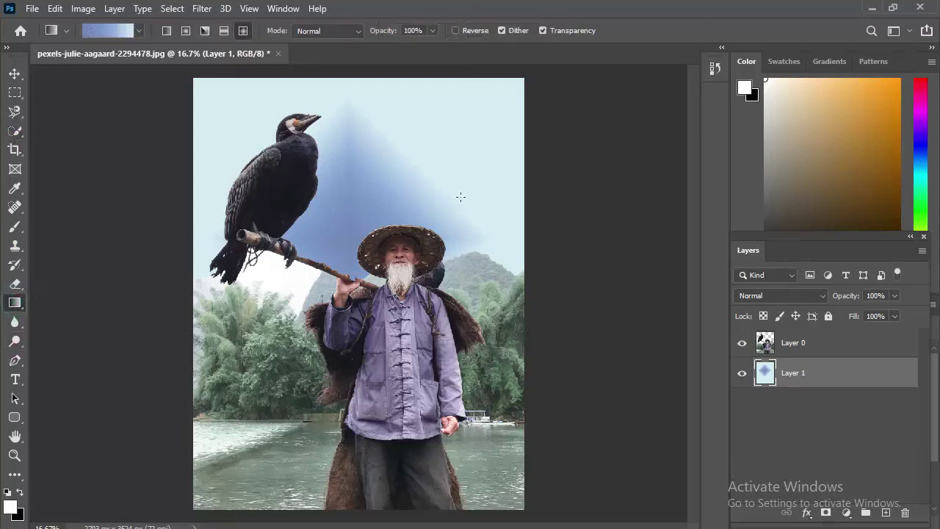
pyautogui.moveTo(465, 235); pyautogui.dragTo(519, 96)
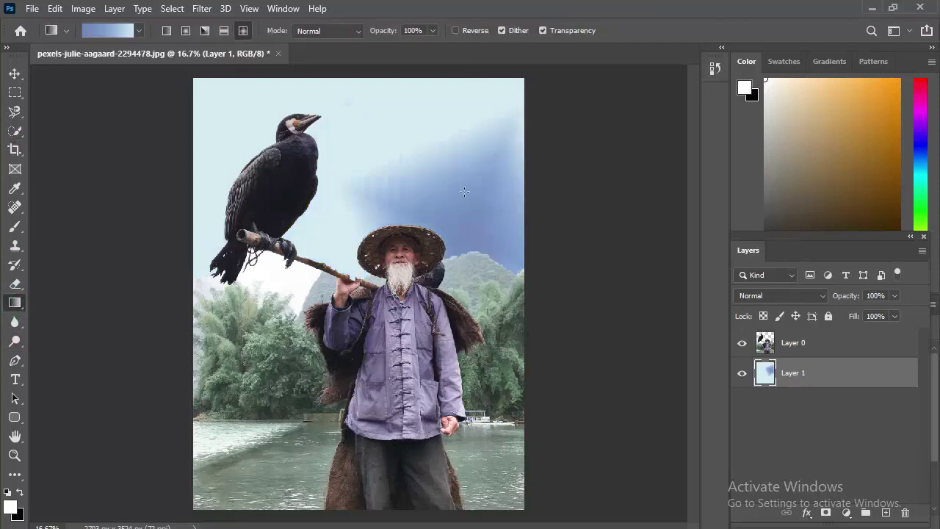
pyautogui.moveTo(398, 231); pyautogui.dragTo(221, 11)
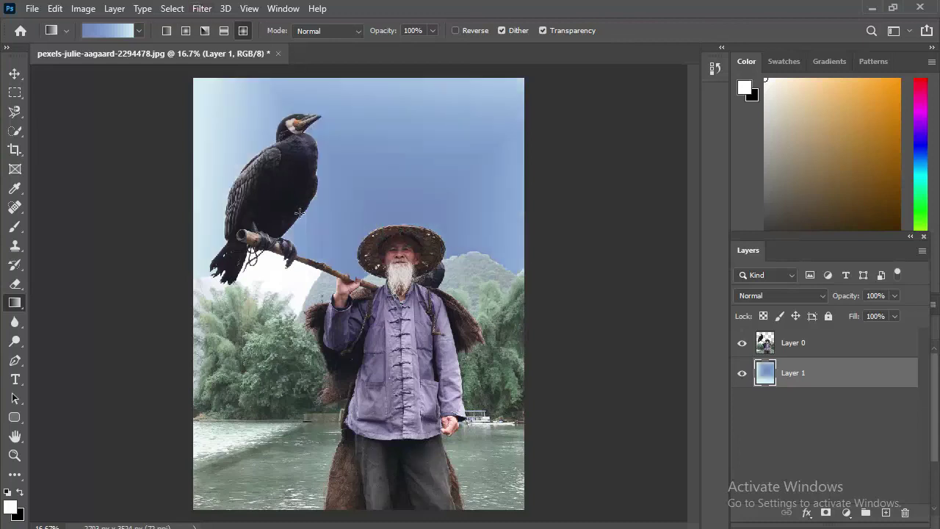
pyautogui.moveTo(252, 227); pyautogui.dragTo(179, 142)
pyautogui.moveTo(280, 287); pyautogui.dragTo(369, 177)
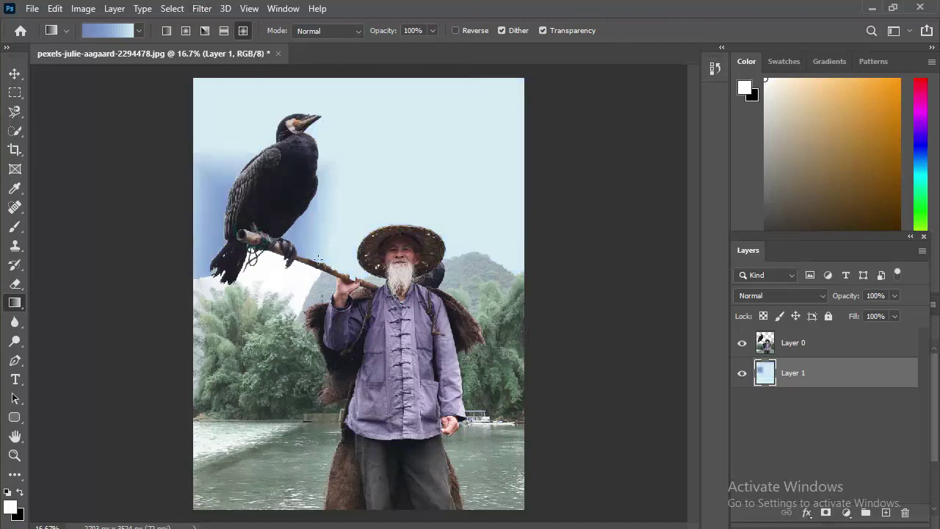
pyautogui.moveTo(504, 237); pyautogui.dragTo(426, 80)
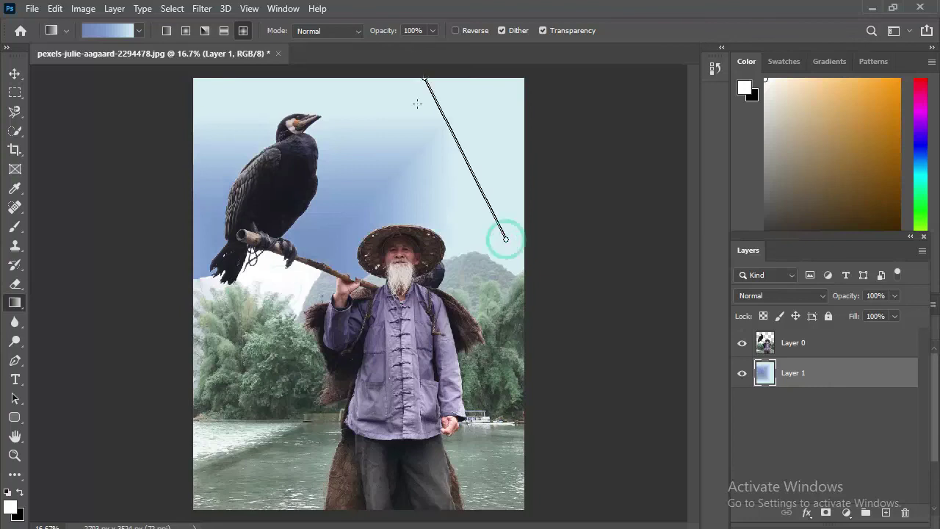
pyautogui.moveTo(382, 201); pyautogui.dragTo(289, 85)
pyautogui.moveTo(201, 178); pyautogui.dragTo(537, 127)
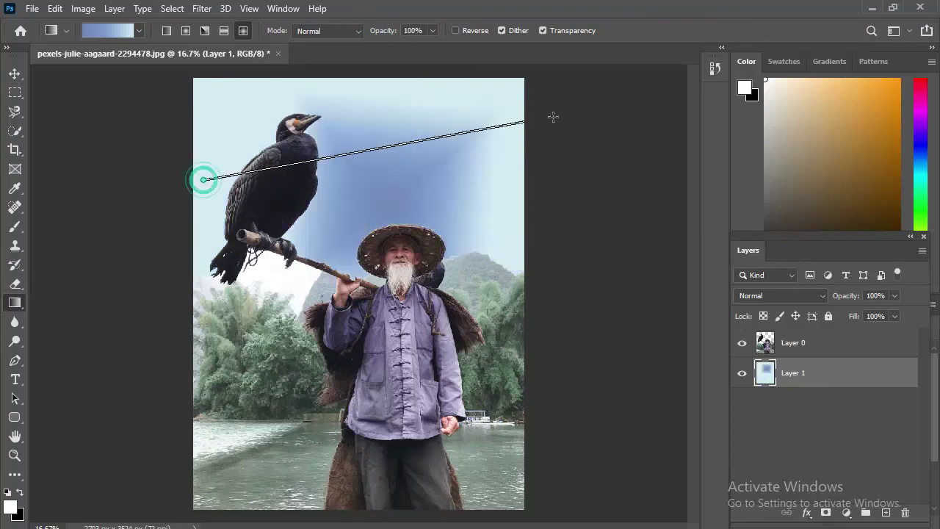
pyautogui.click(349, 31)
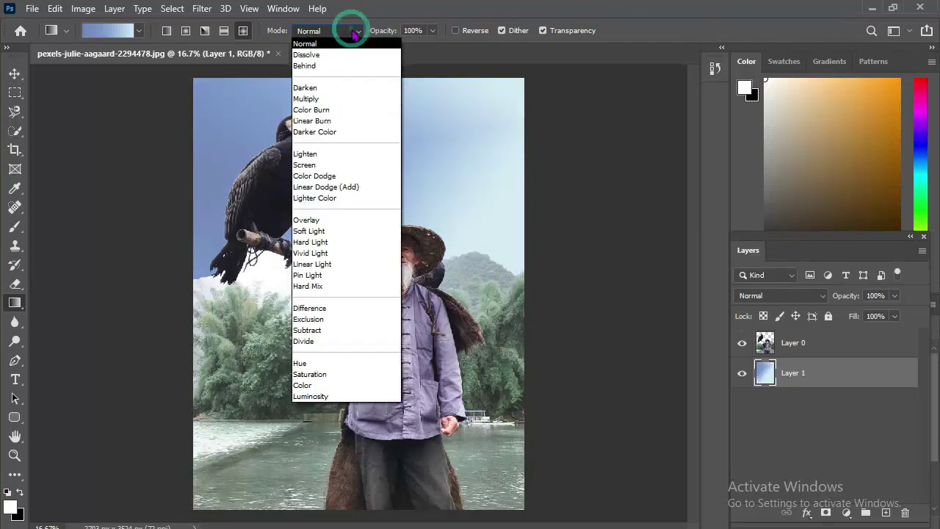
# Set the gradient blend mode to Behind and redraw the blue sky gradient twice
pyautogui.click(337, 68)
pyautogui.moveTo(388, 147); pyautogui.dragTo(621, 277)
pyautogui.moveTo(466, 201); pyautogui.dragTo(502, 348)
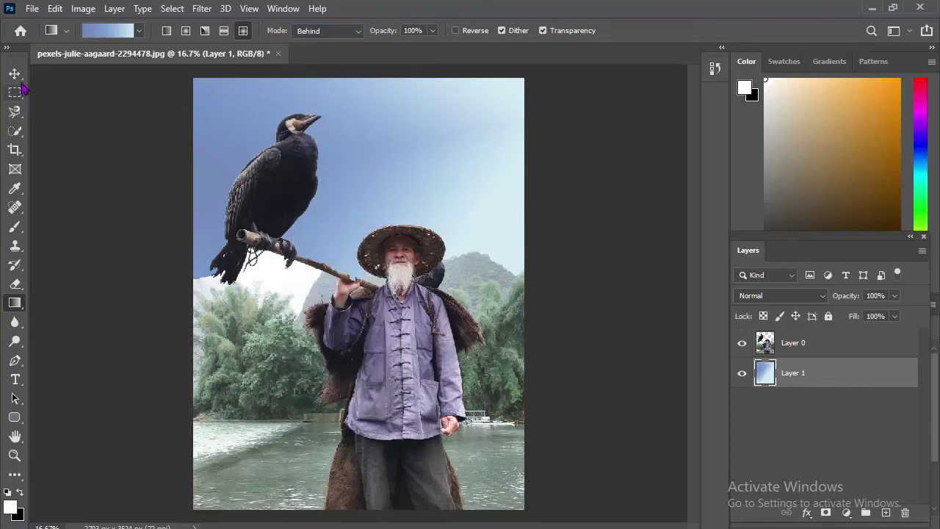
pyautogui.click(15, 74)
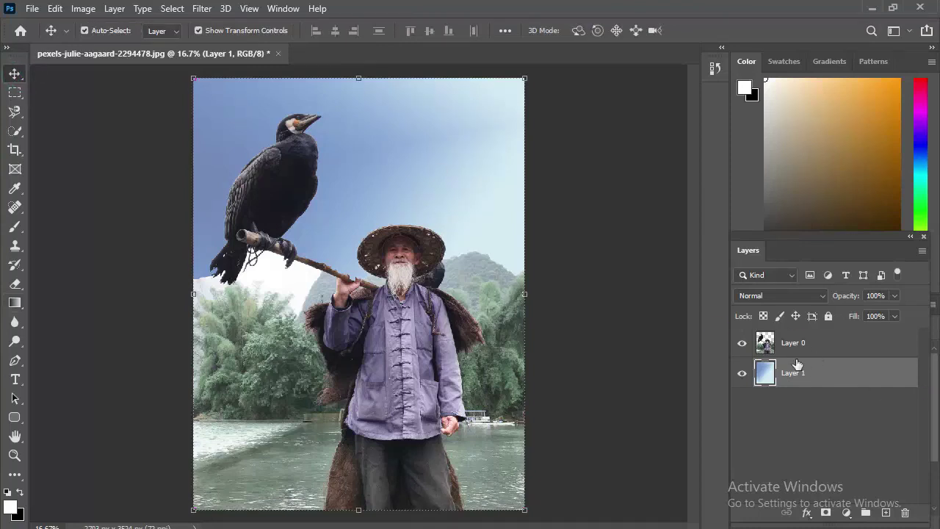
# Restack Layer 1 above Layer 0, set gradient opacity to 37%, and nudge it down-right
pyautogui.moveTo(798, 365); pyautogui.dragTo(785, 340)
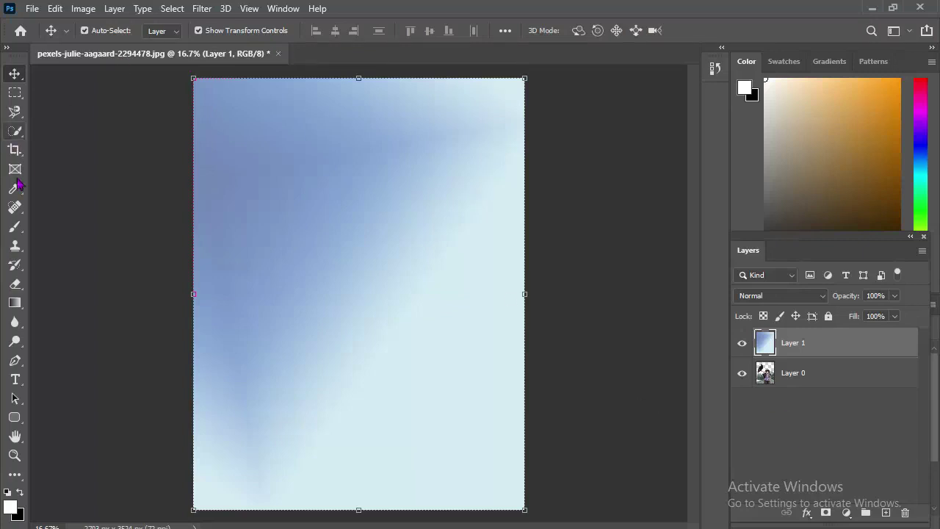
pyautogui.click(15, 302)
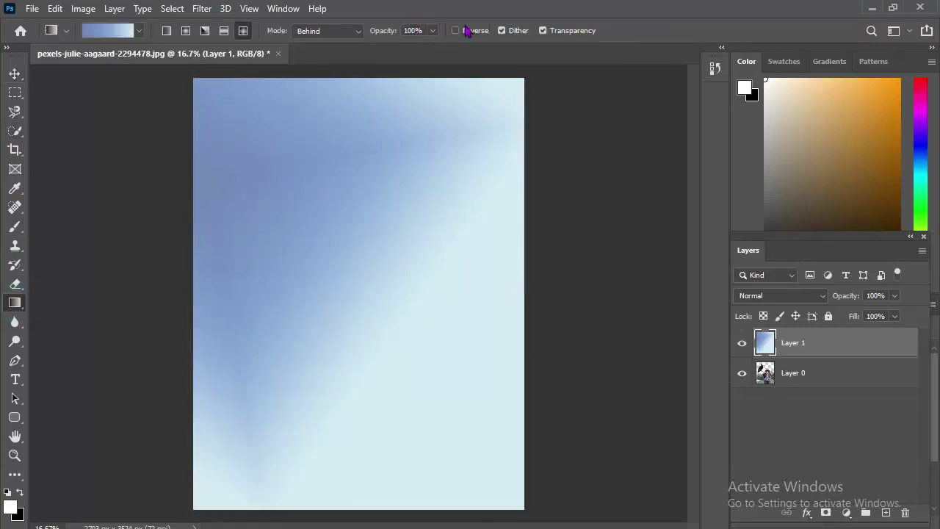
pyautogui.click(432, 33)
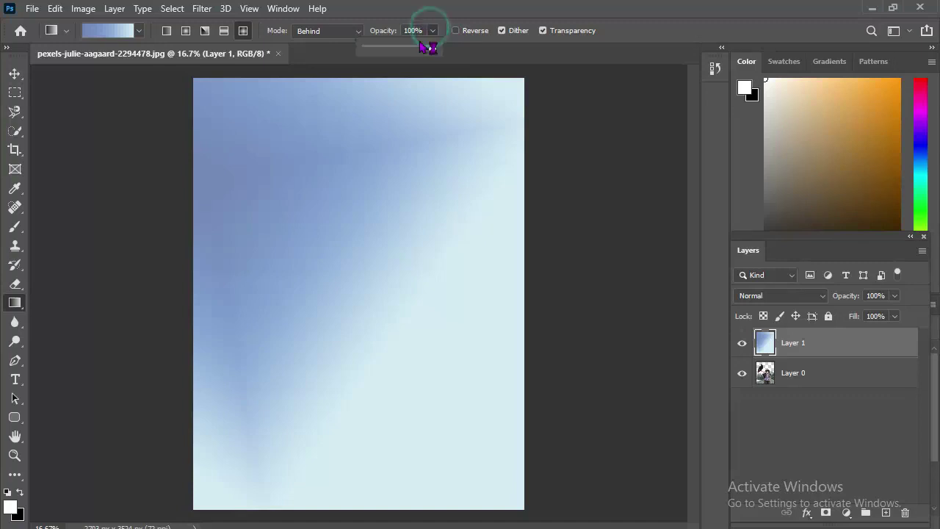
pyautogui.moveTo(435, 48); pyautogui.dragTo(394, 50)
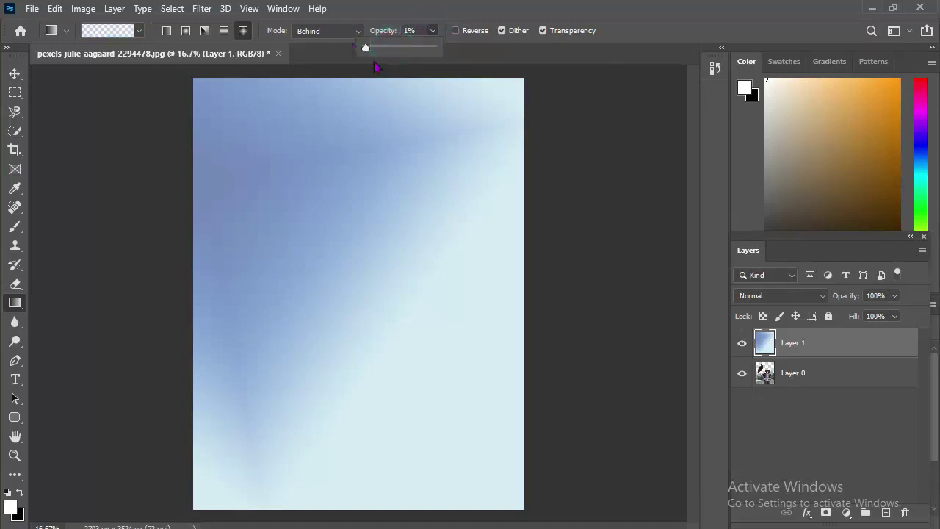
pyautogui.moveTo(373, 50); pyautogui.dragTo(392, 51)
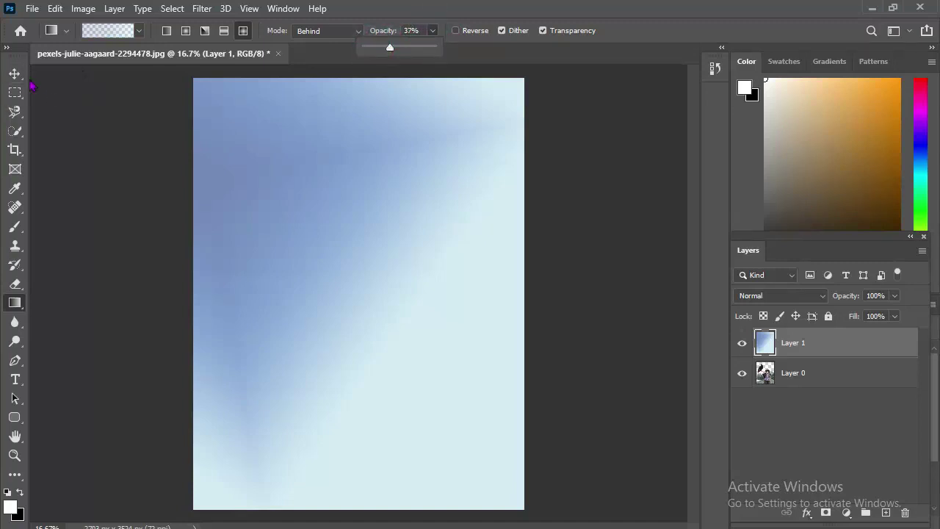
pyautogui.click(15, 74)
pyautogui.moveTo(405, 195); pyautogui.dragTo(490, 239)
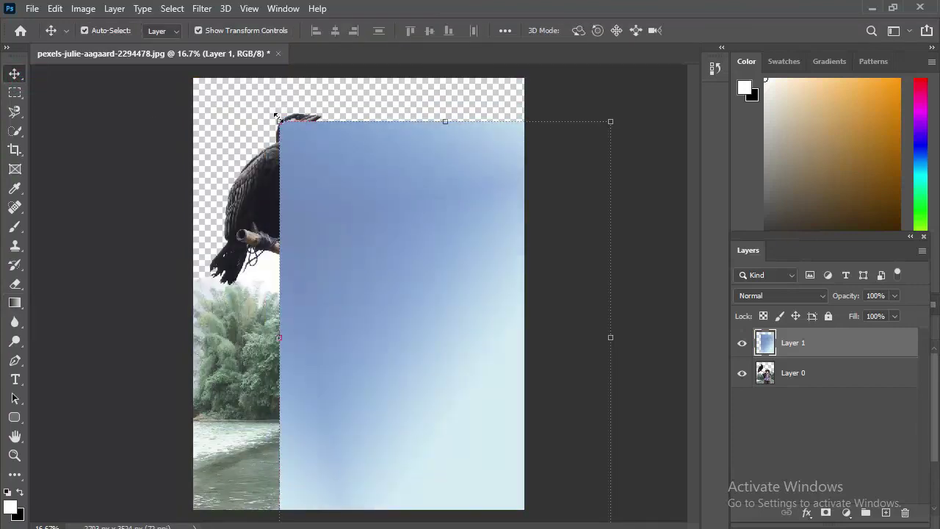
# Scale the gradient layer down to about 70% and position it over the figure
pyautogui.moveTo(276, 116); pyautogui.dragTo(381, 252)
pyautogui.moveTo(515, 314); pyautogui.dragTo(367, 174)
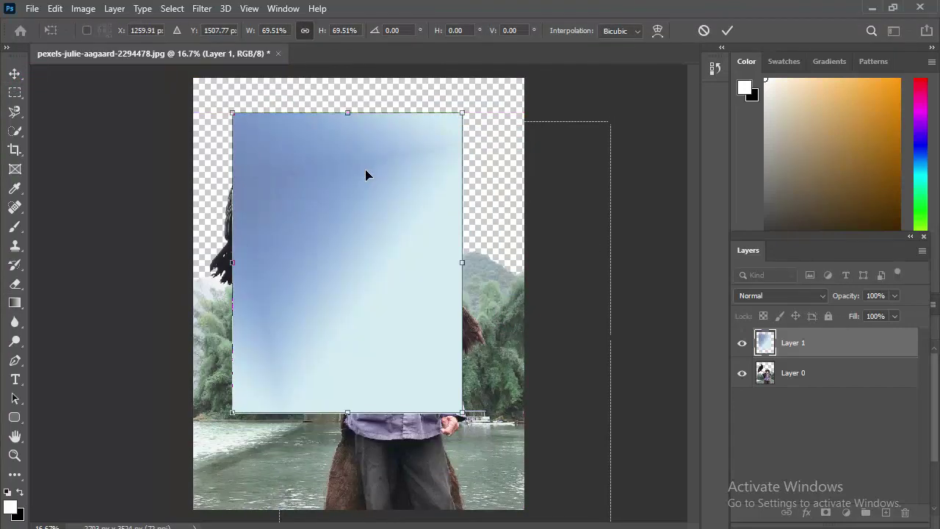
pyautogui.press('Return')
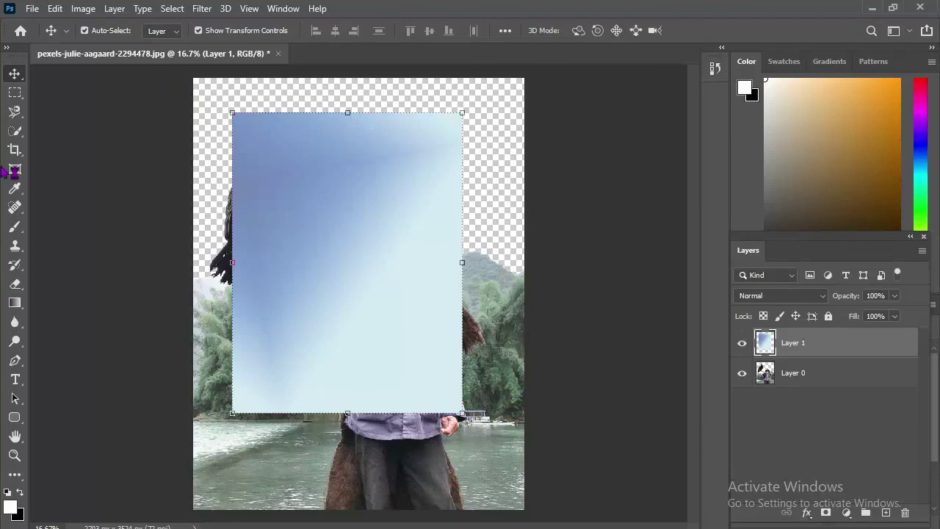
# Set the Gradient tool's blend mode to Normal
pyautogui.click(14, 302)
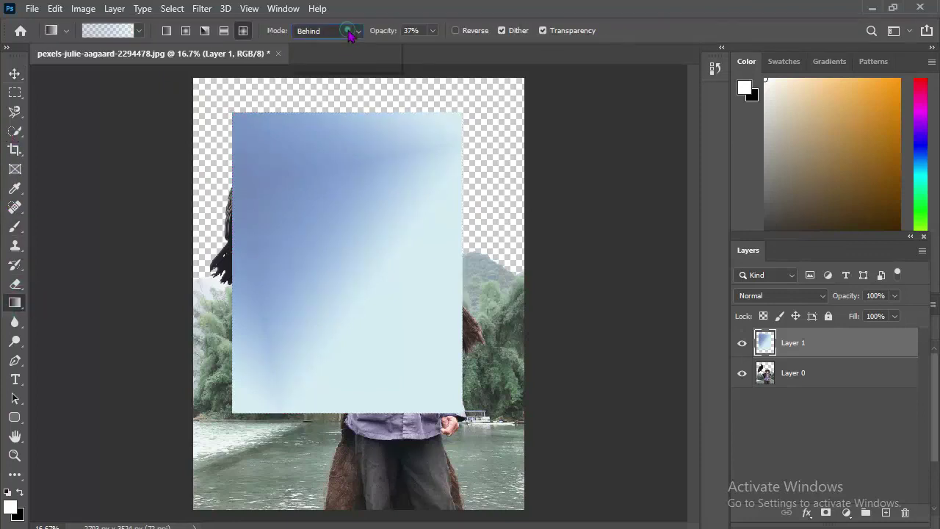
pyautogui.click(351, 34)
pyautogui.click(332, 41)
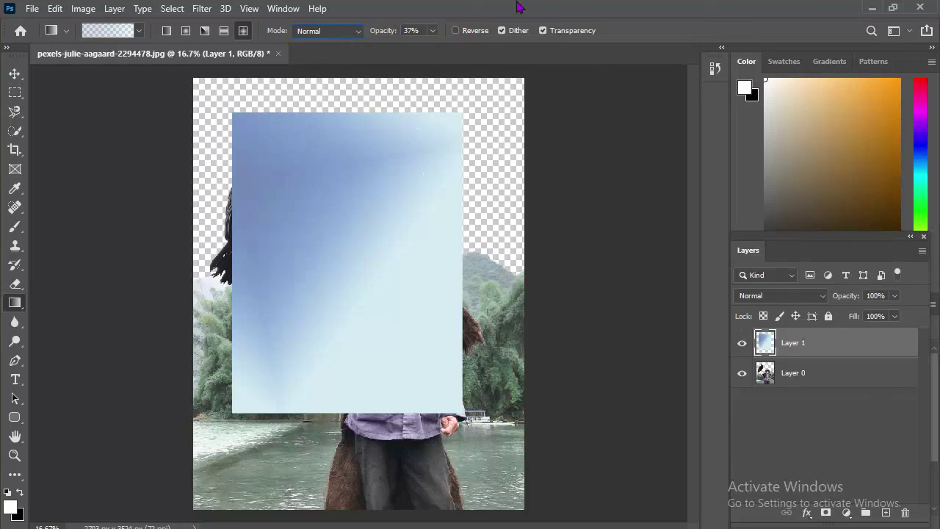
# Align Layer 1 to the top-left corner and scale it to 143.80% to fill the canvas
pyautogui.click(15, 76)
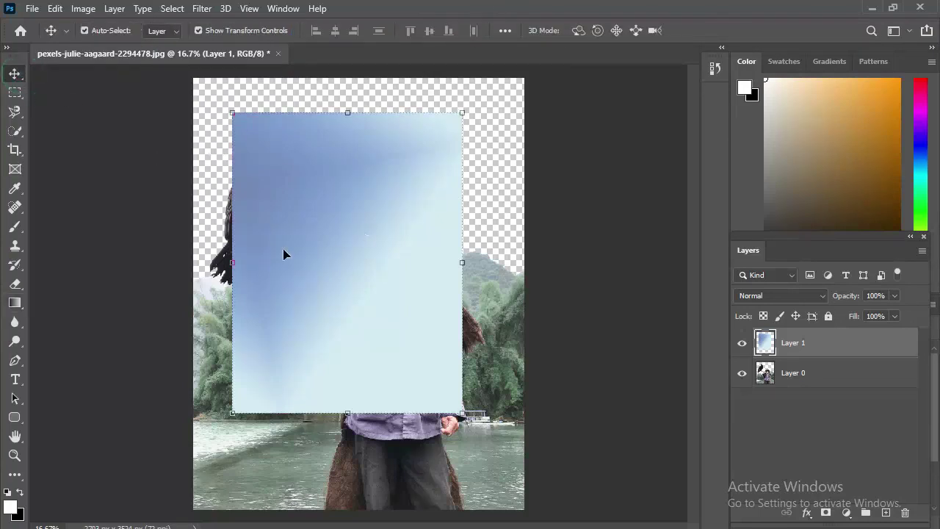
pyautogui.moveTo(329, 176); pyautogui.dragTo(311, 168)
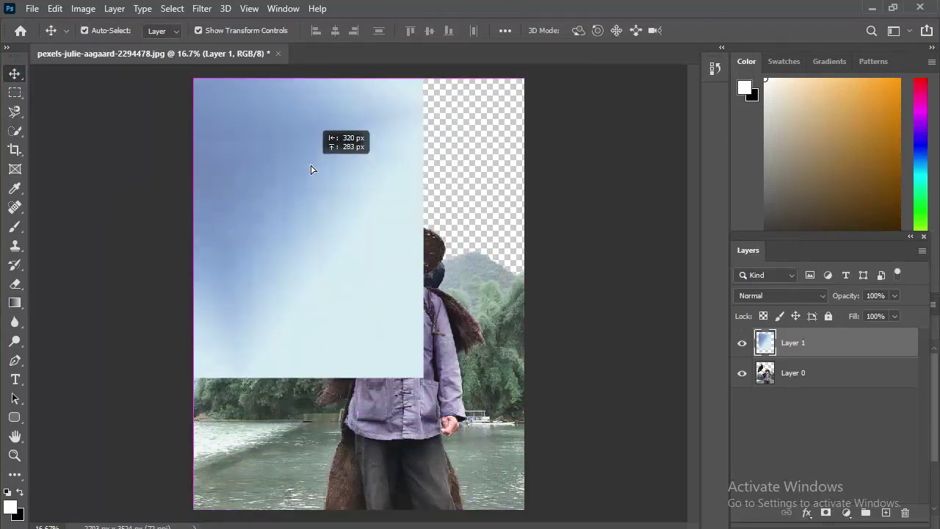
pyautogui.moveTo(421, 377); pyautogui.dragTo(525, 511)
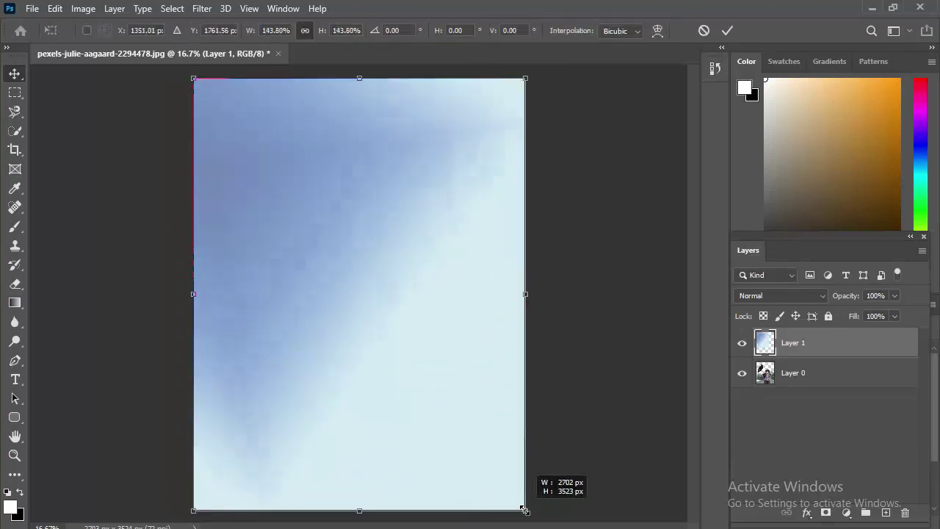